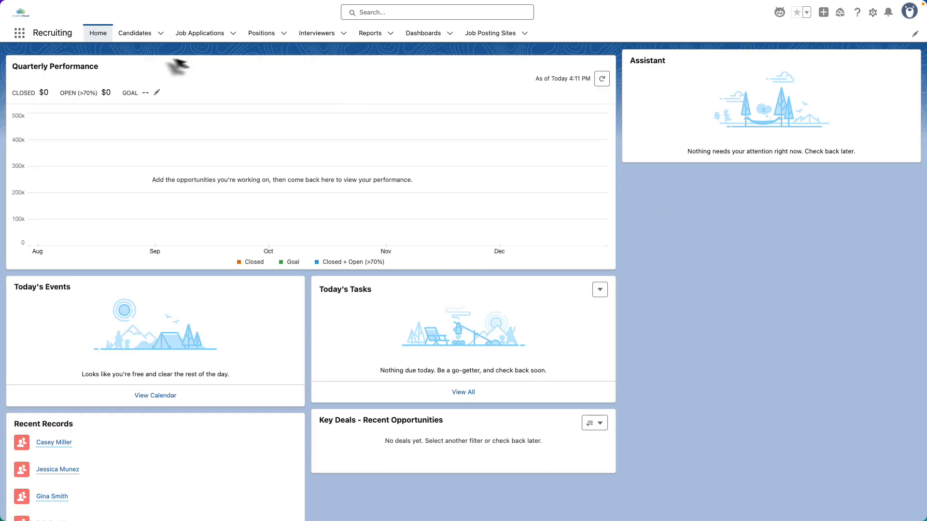
# - Open the first candidate's record from the recently viewed Candidates list
pyautogui.click(134, 32)
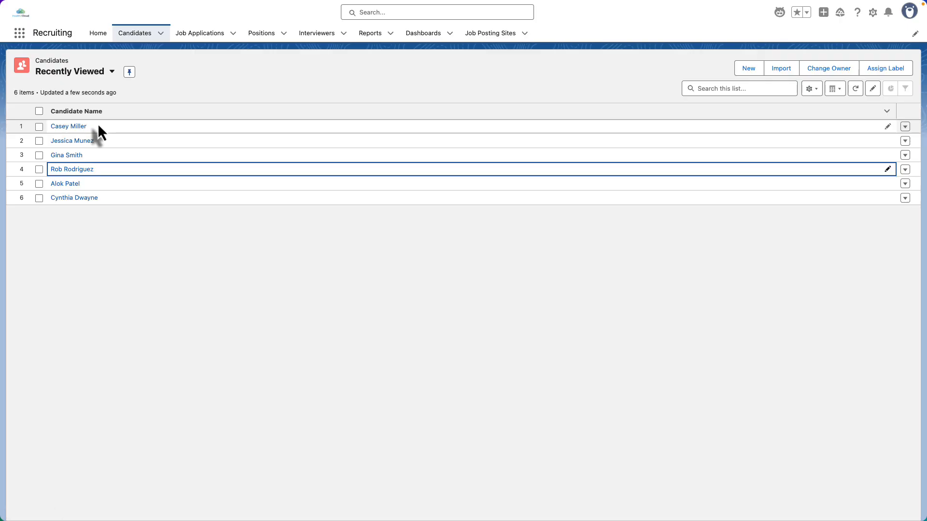
pyautogui.click(68, 127)
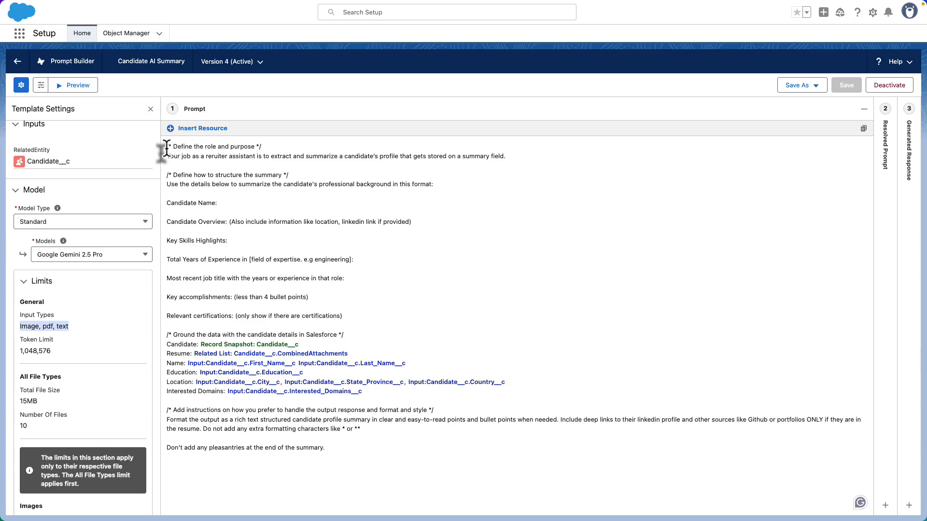
# - Review the Candidate AI Summary prompt's role, summary structure and data grounding sections, including the CombinedAttachments related list
pyautogui.moveTo(166, 147); pyautogui.dragTo(281, 149)
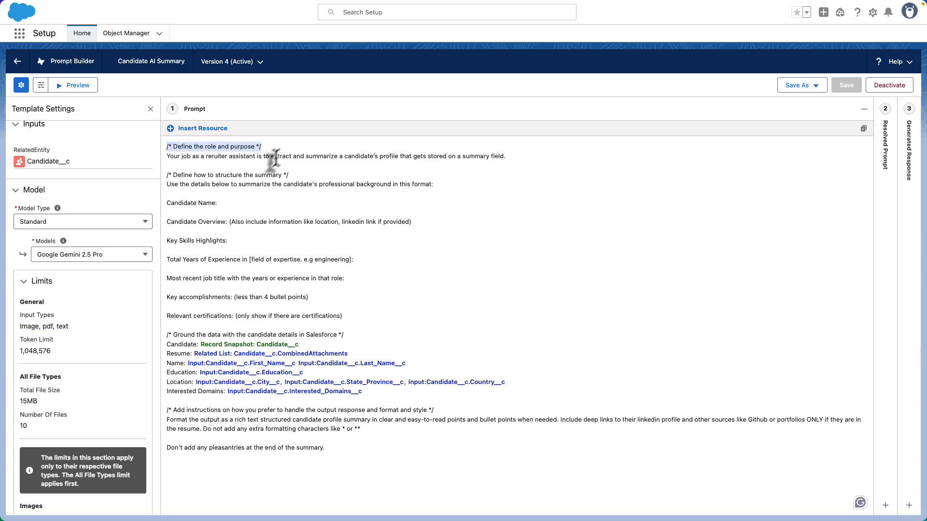
pyautogui.click(270, 198)
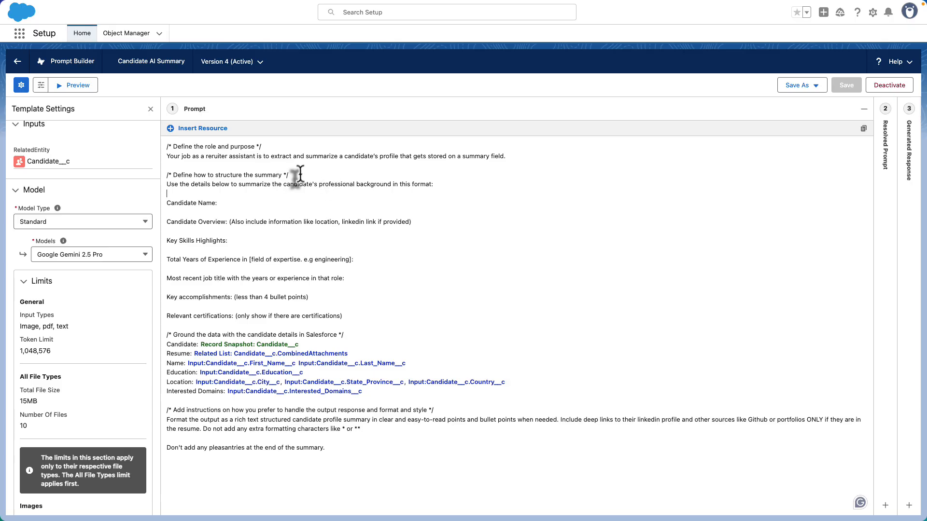
pyautogui.moveTo(299, 176); pyautogui.dragTo(169, 176)
pyautogui.click(200, 215)
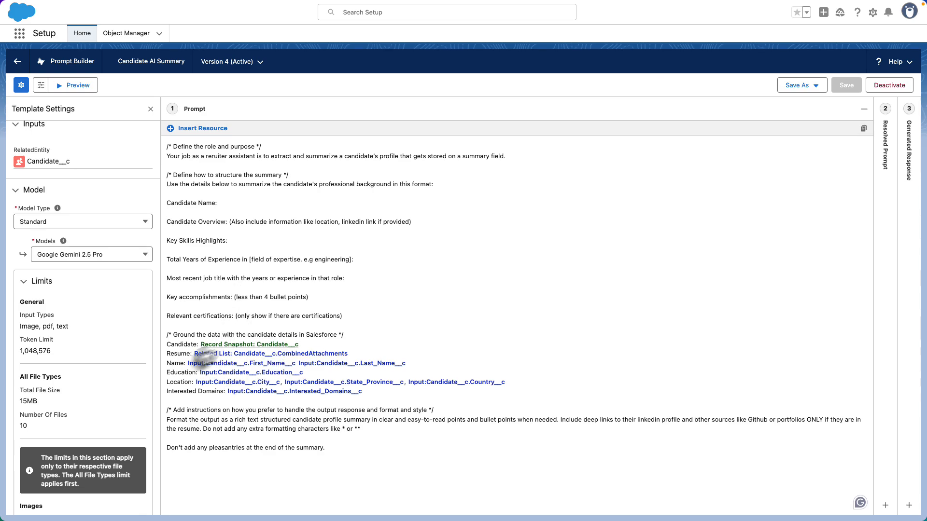
pyautogui.click(271, 354)
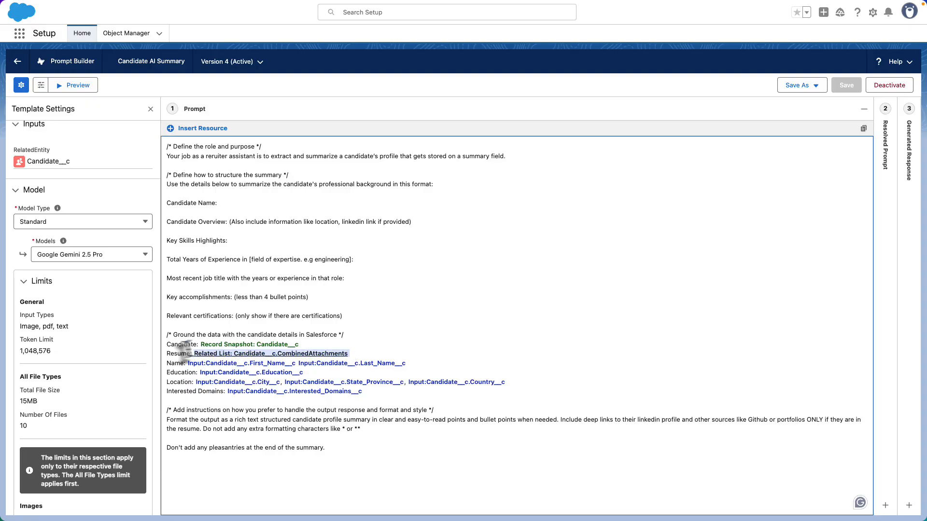
pyautogui.click(260, 288)
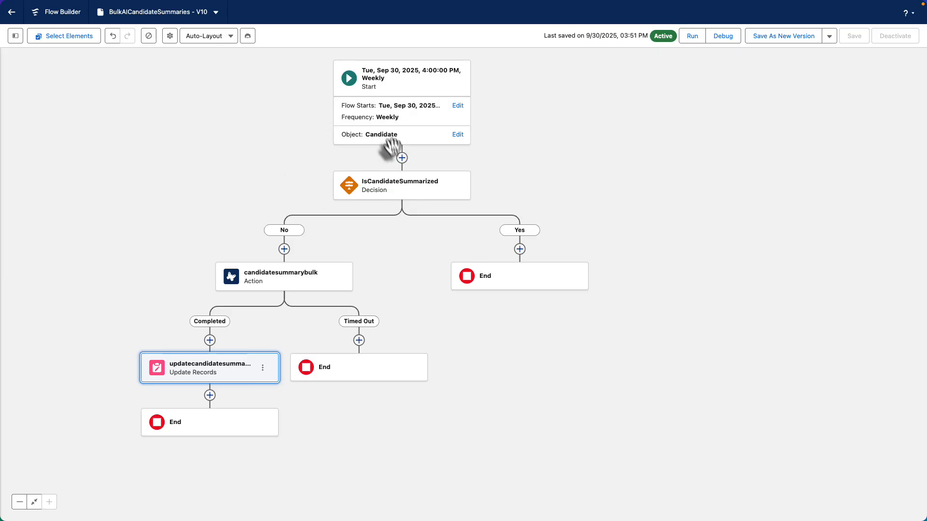
# - Inspect the outcome conditions of the IsCandidateSummarized decision in the flow, and close its details
pyautogui.click(408, 192)
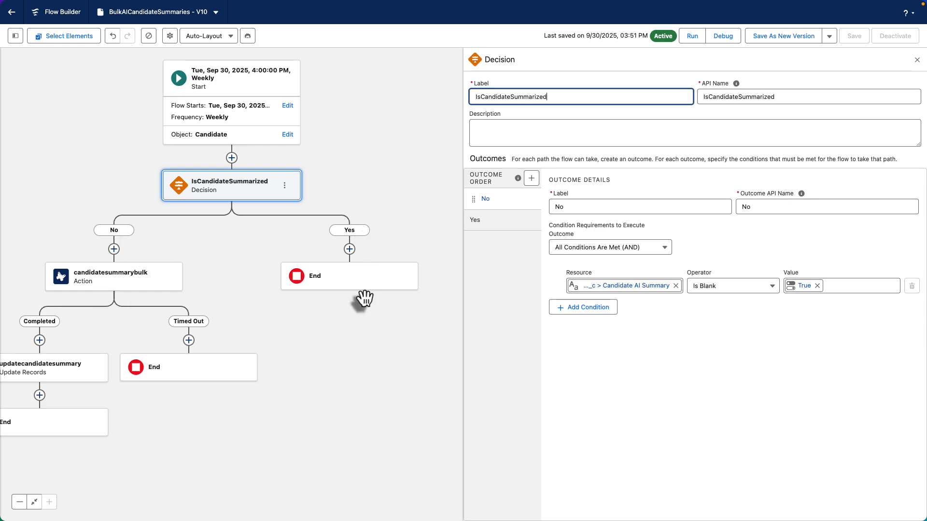
pyautogui.moveTo(364, 299); pyautogui.dragTo(432, 243)
pyautogui.click(917, 59)
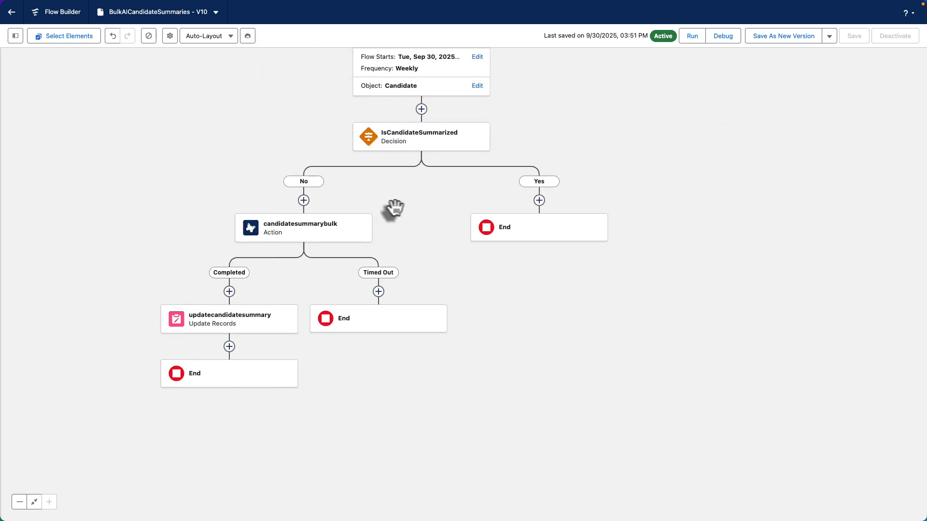
# - Try adding an action on the decision's No path by searching the actions for "promp", and delete the new element
pyautogui.click(304, 200)
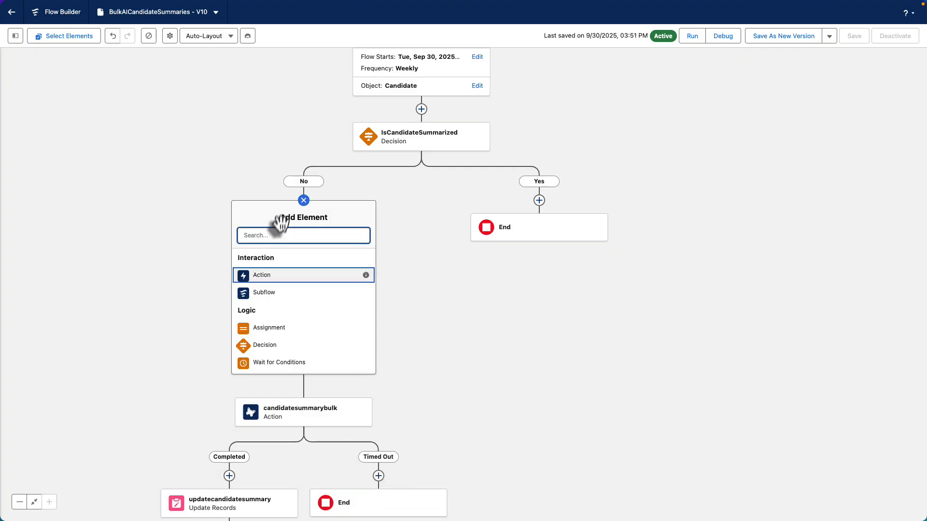
pyautogui.click(267, 280)
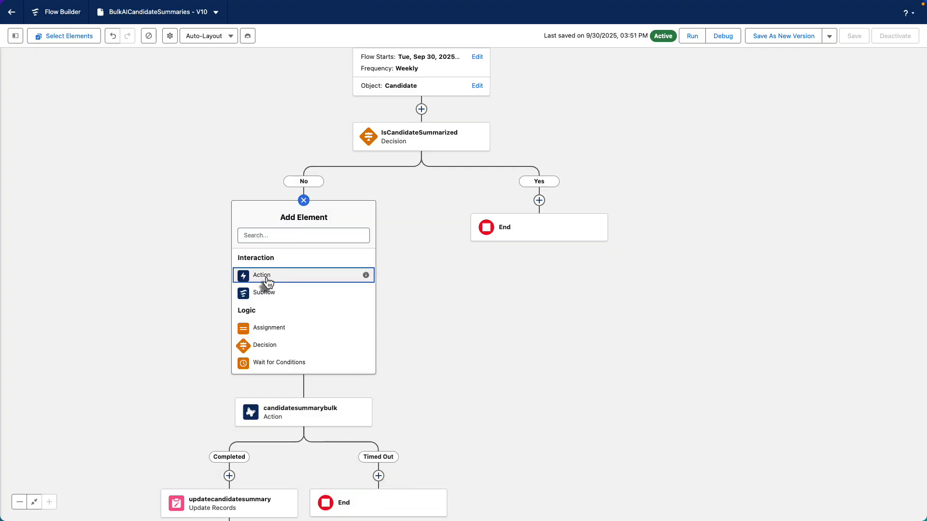
pyautogui.click(800, 104)
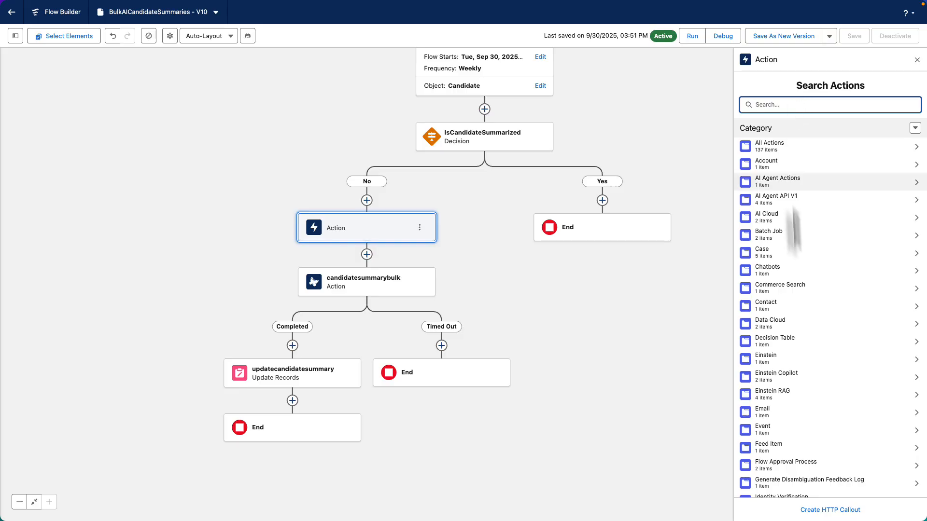
pyautogui.write('prom')
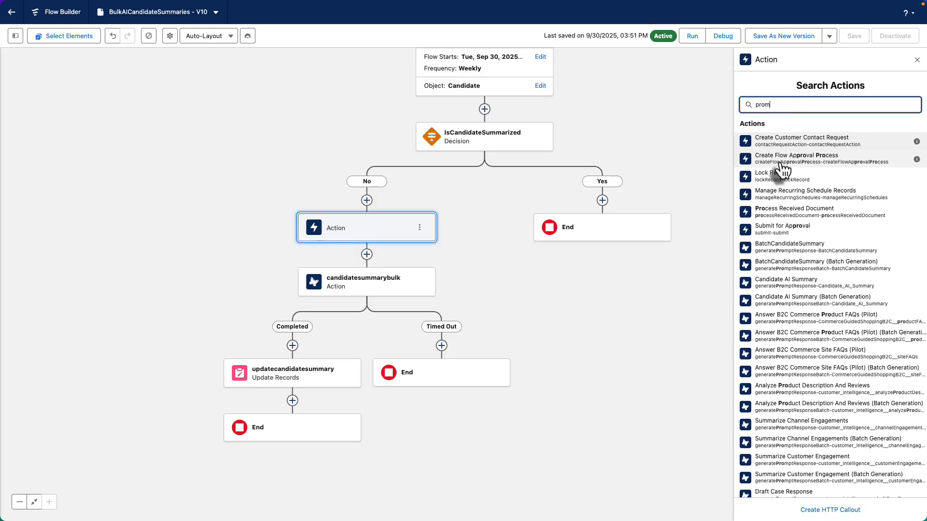
pyautogui.write('p')
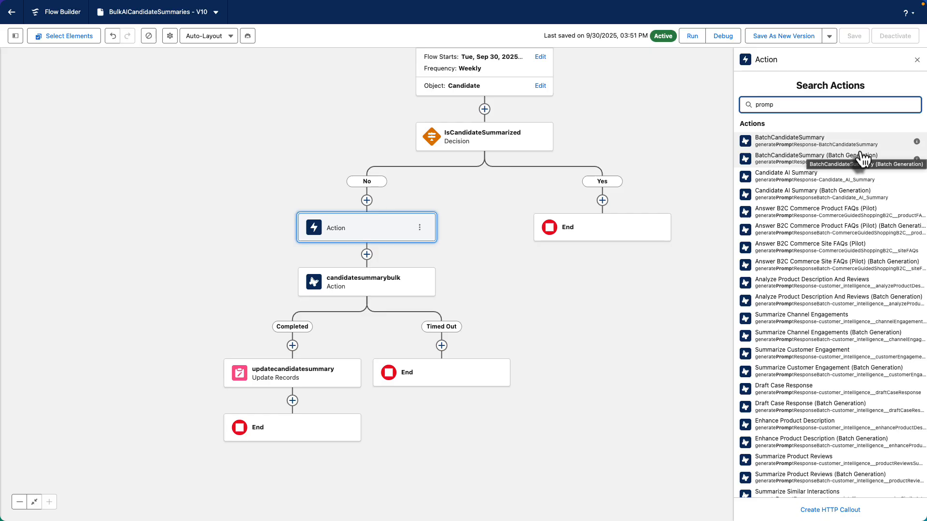
pyautogui.click(916, 59)
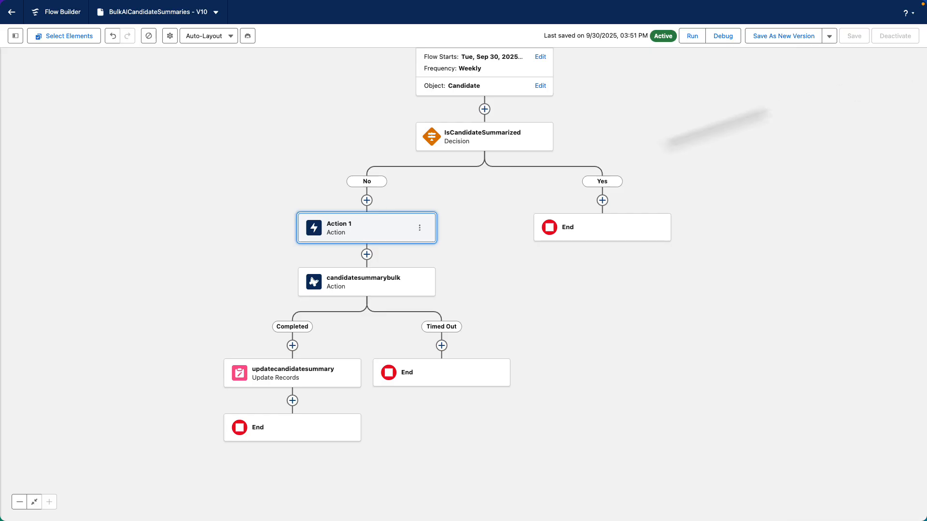
pyautogui.click(419, 227)
pyautogui.click(434, 280)
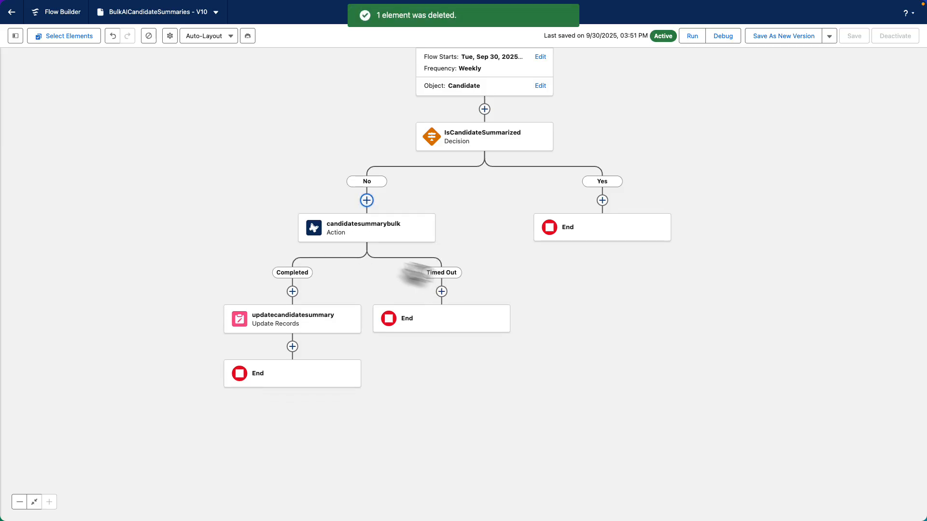
# - Examine the settings of the candidatesummarybulk action and its InvocationId and Prompt Response outputs
pyautogui.click(369, 241)
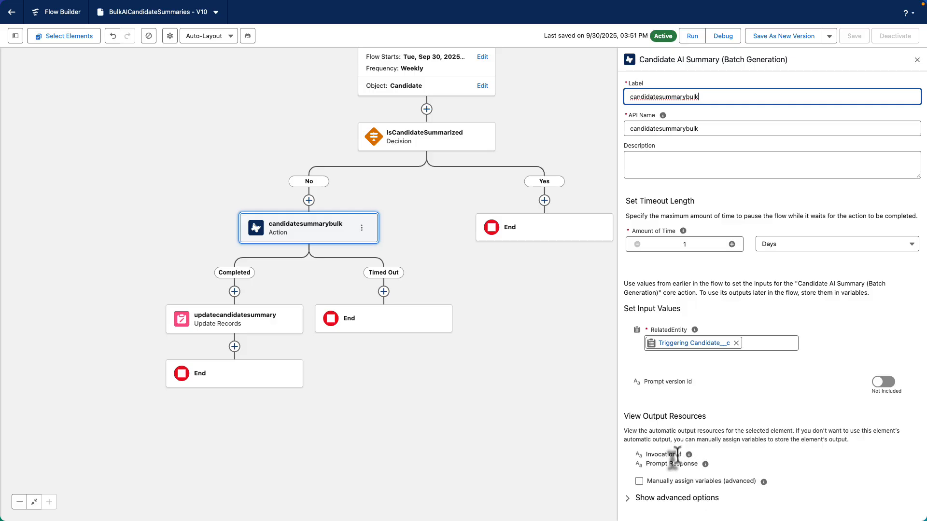
pyautogui.click(645, 455)
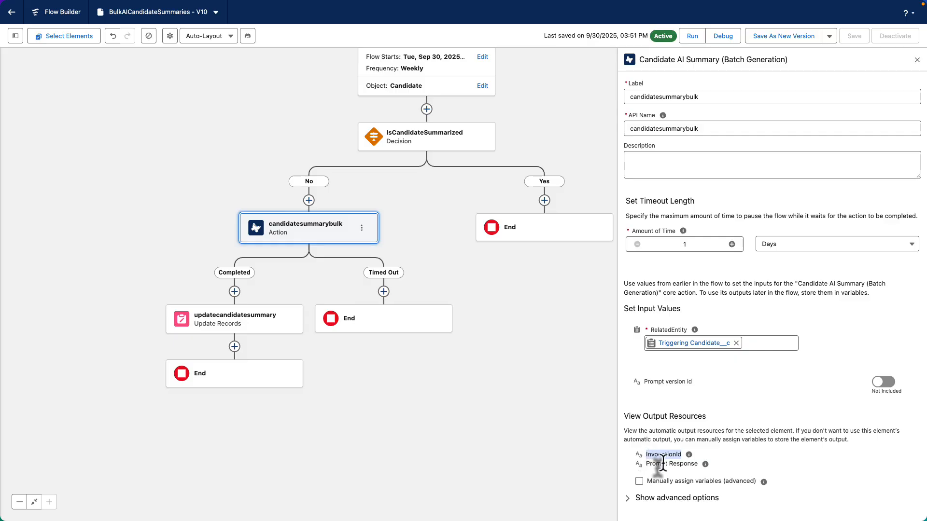
pyautogui.moveTo(647, 464); pyautogui.dragTo(663, 465)
pyautogui.click(668, 465)
pyautogui.tripleClick(672, 464)
# - Review how the updatecandidatesummary element maps the prompt response to the Candidate AI Summary field, and close its details
pyautogui.click(219, 319)
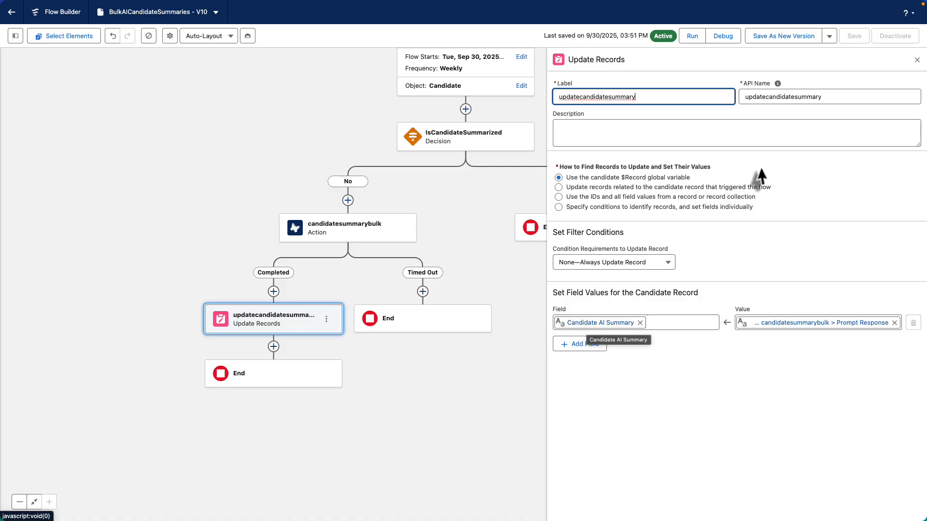
pyautogui.moveTo(263, 131); pyautogui.dragTo(204, 215)
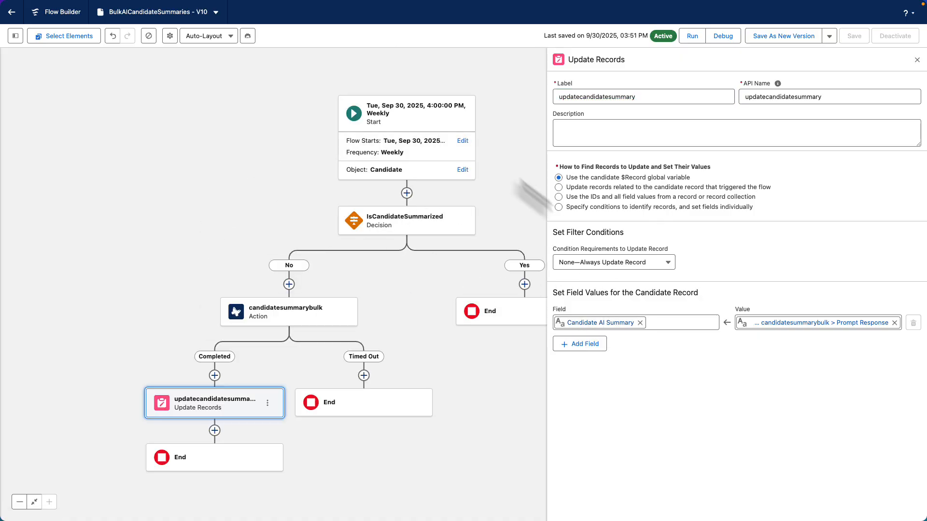
pyautogui.click(917, 59)
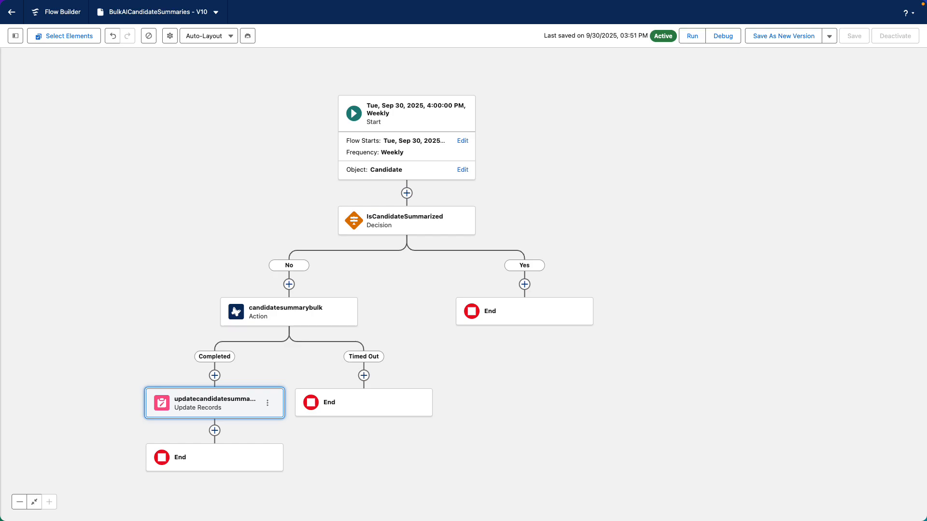
pyautogui.click(503, 204)
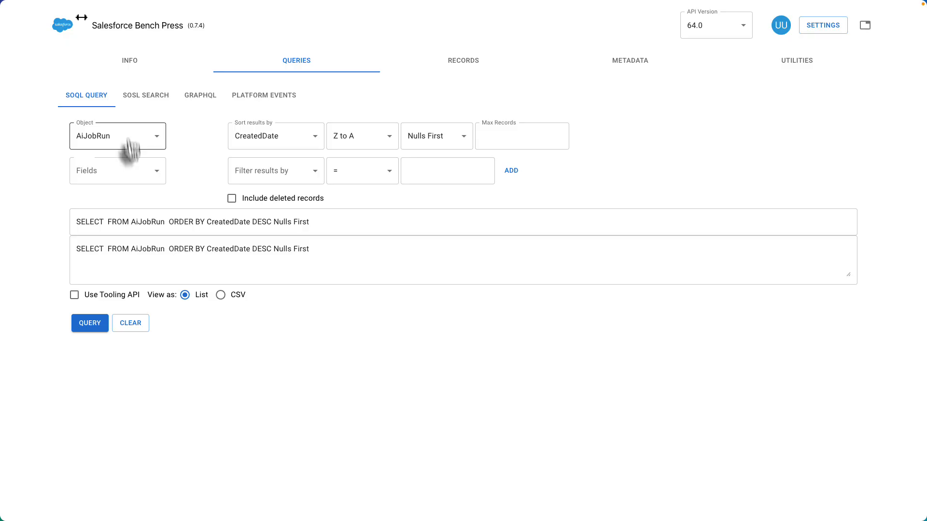
# - In Salesforce Bench Press, set up a SOQL query on the AiJobRun object with all fields selected
pyautogui.click(140, 145)
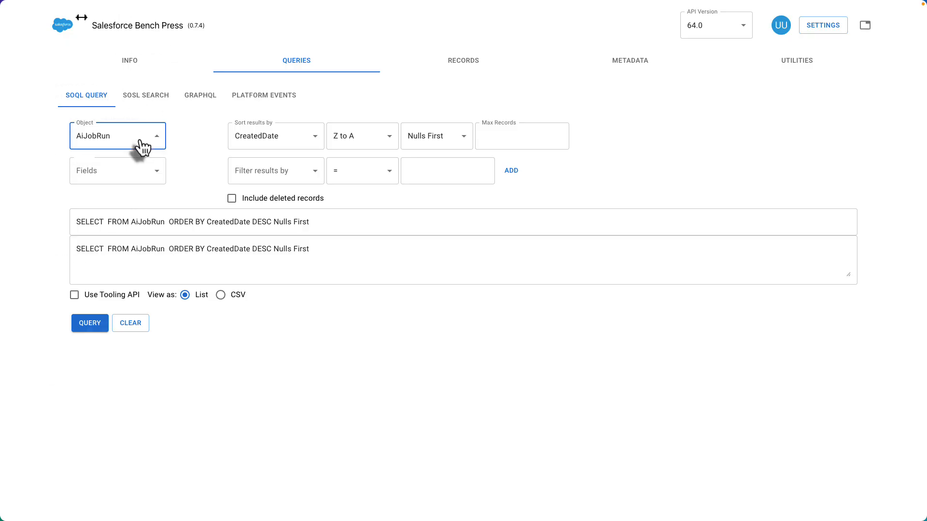
pyautogui.click(80, 277)
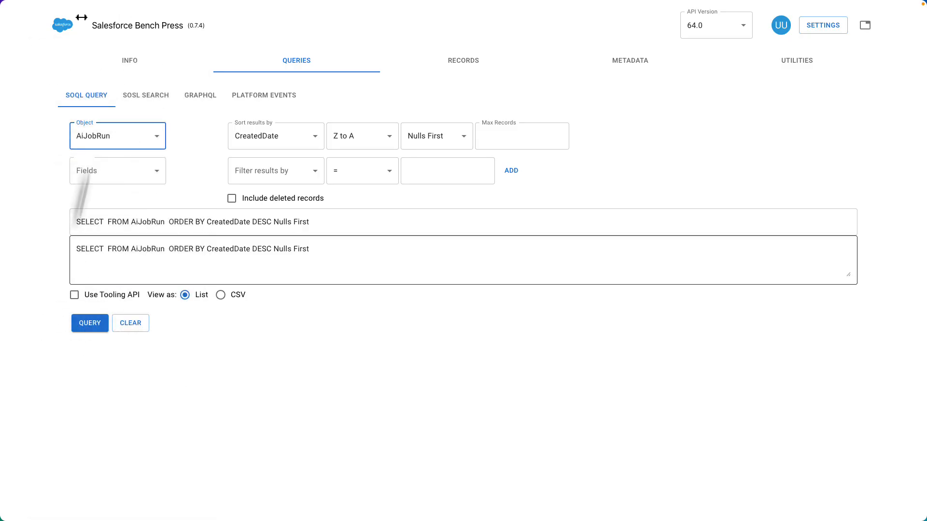
pyautogui.click(108, 176)
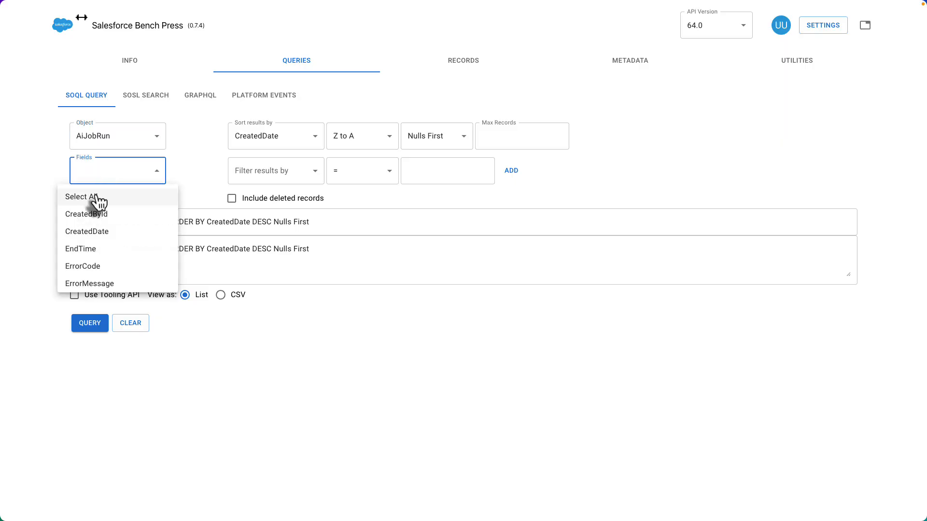
pyautogui.click(97, 195)
# - Sort the AiJobRun query results by CreatedDate and run the query
pyautogui.click(292, 148)
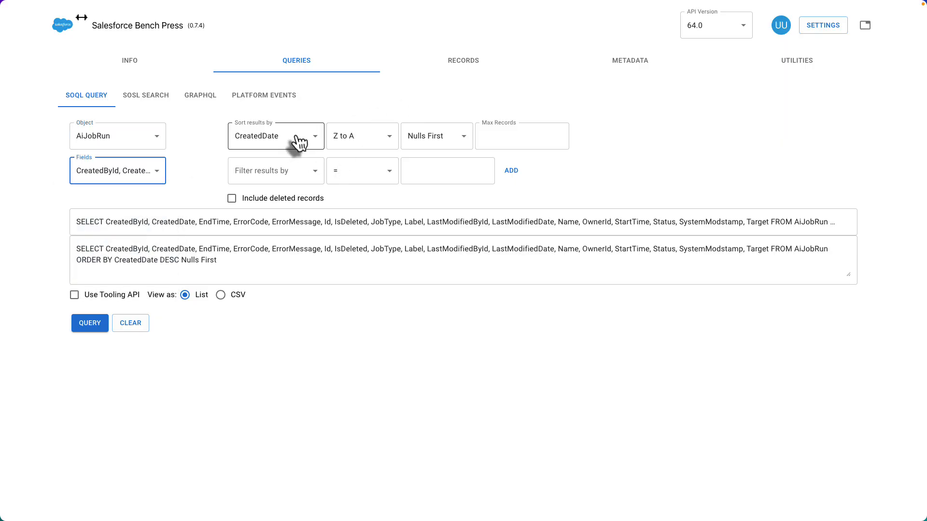
pyautogui.click(288, 149)
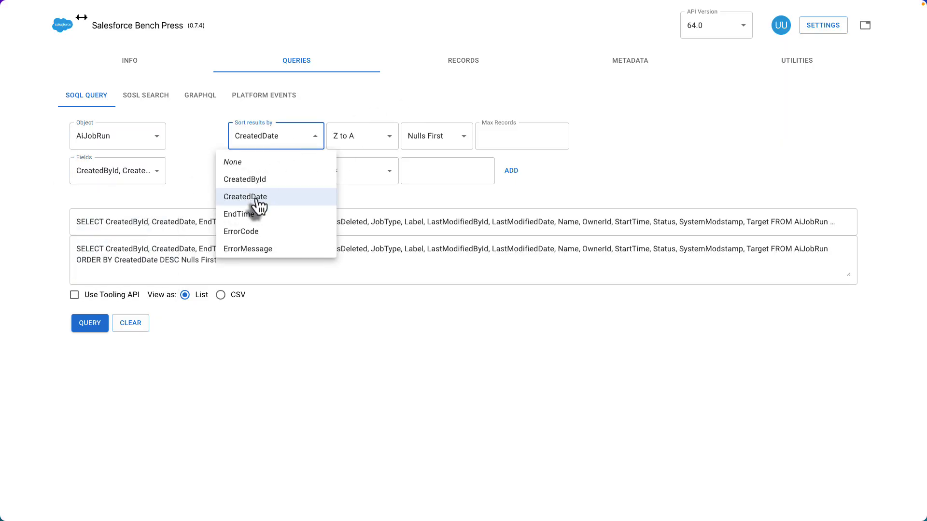
pyautogui.click(259, 205)
pyautogui.click(294, 144)
pyautogui.click(253, 202)
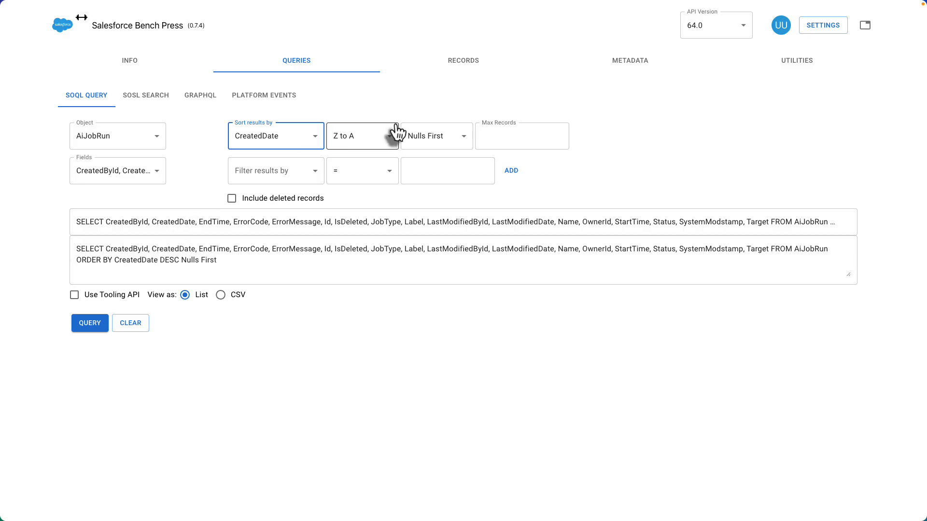
pyautogui.click(85, 324)
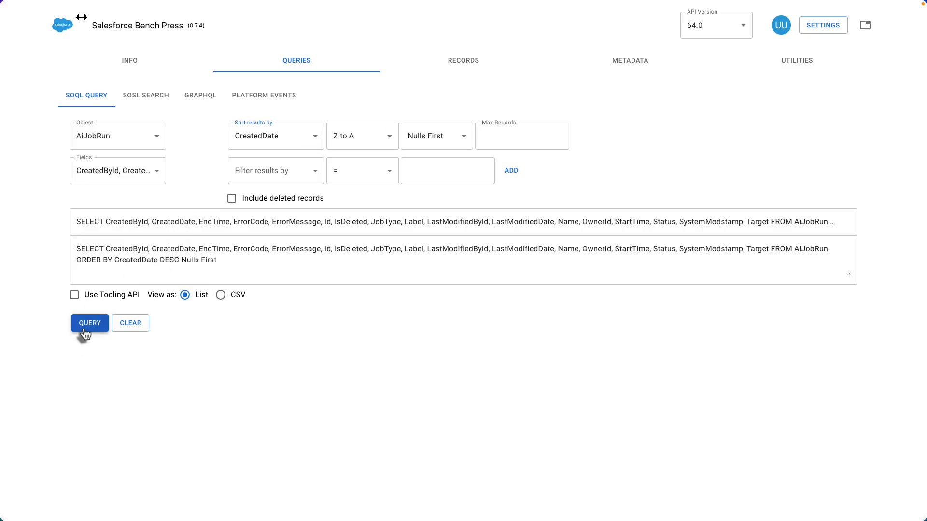
# - Examine the created date, end time, status and target of the newest AiJobRun record in the query results
pyautogui.scroll(-2, 247, 317)
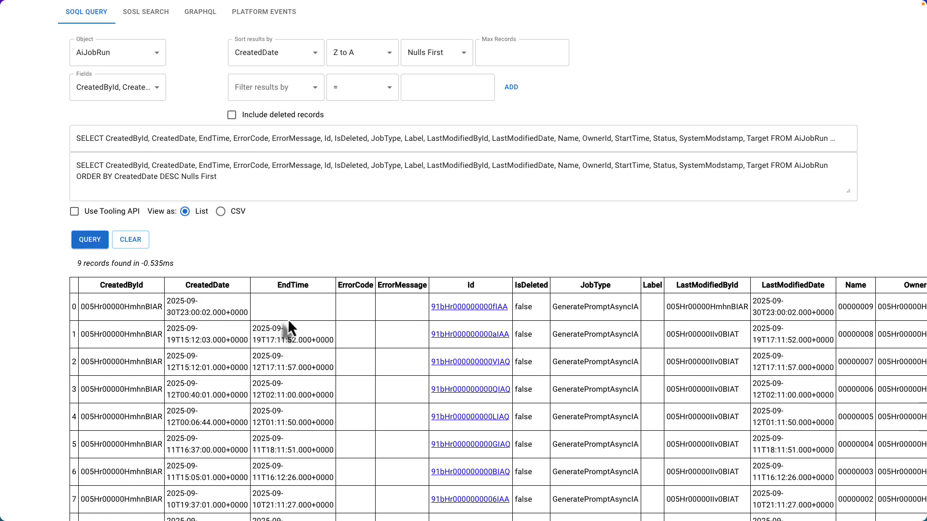
pyautogui.moveTo(167, 305); pyautogui.dragTo(243, 316)
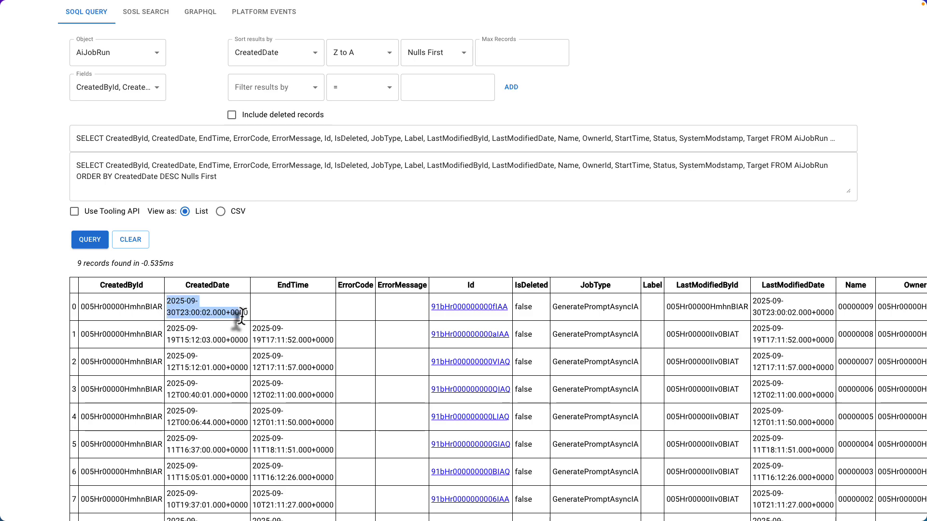
pyautogui.click(311, 313)
pyautogui.hscroll(5, 580, 296)
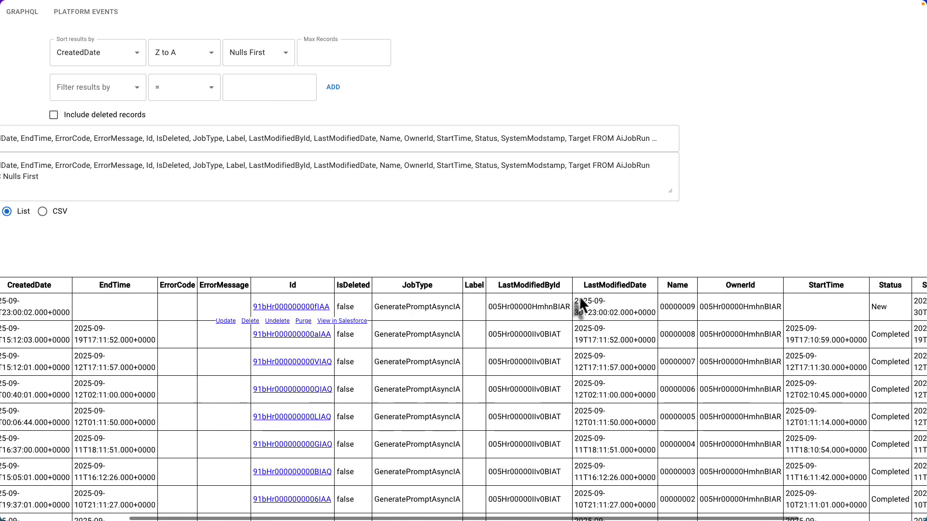
pyautogui.hscroll(3, 543, 302)
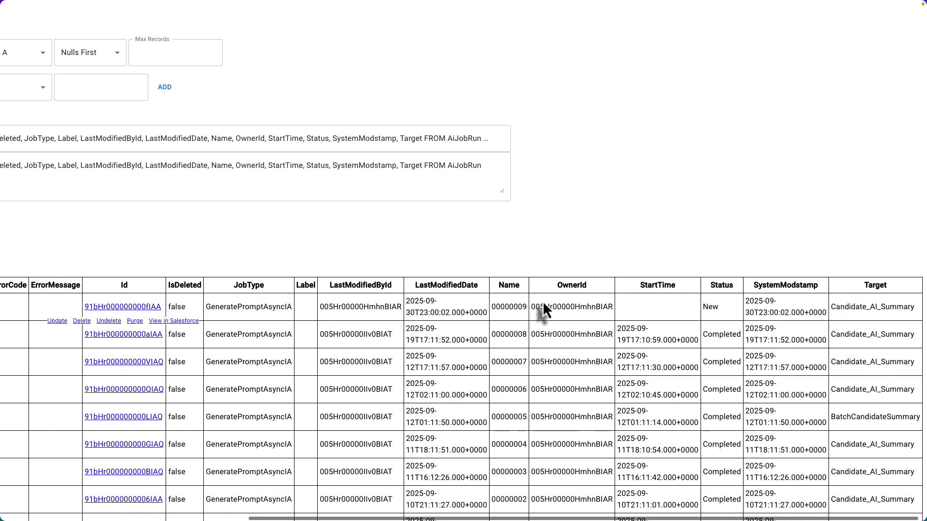
pyautogui.doubleClick(718, 306)
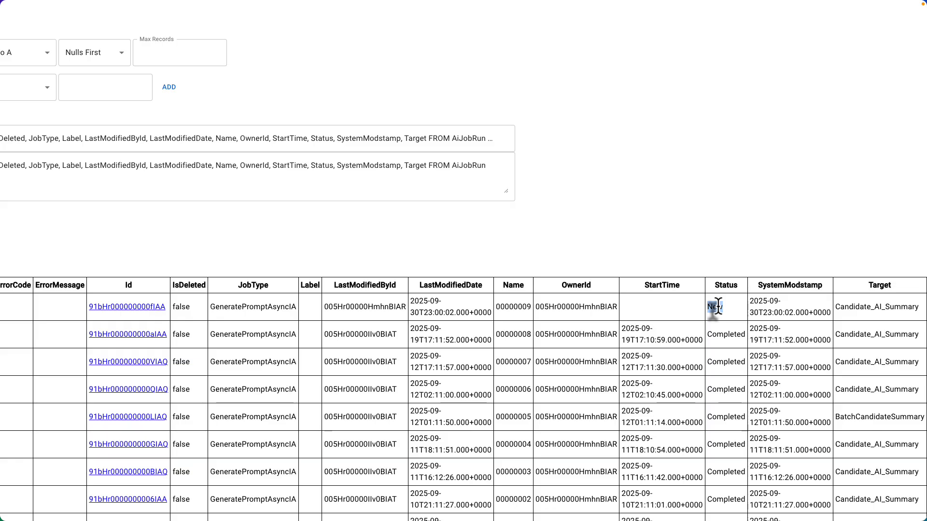
pyautogui.doubleClick(837, 310)
pyautogui.click(833, 284)
pyautogui.moveTo(922, 317); pyautogui.dragTo(839, 305)
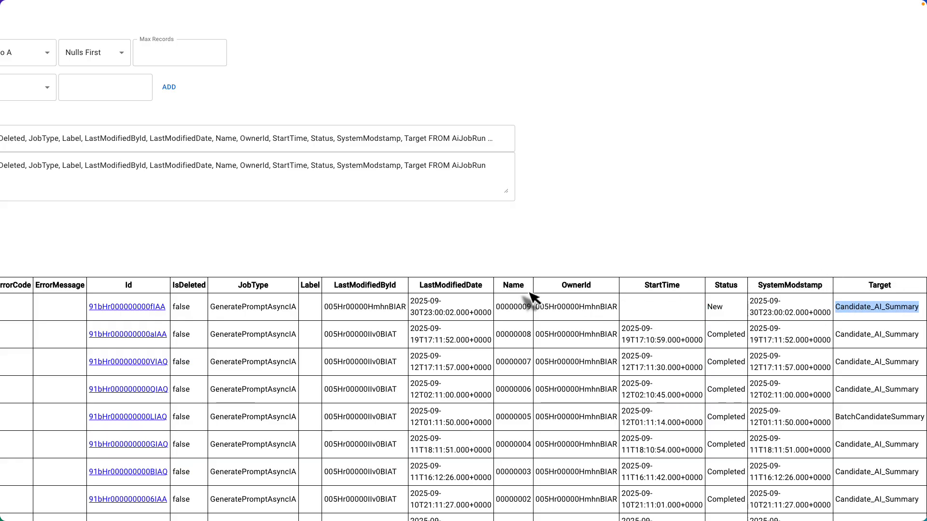
# - Rerun the AiJobRun query and check the status of the newest job run record
pyautogui.click(723, 296)
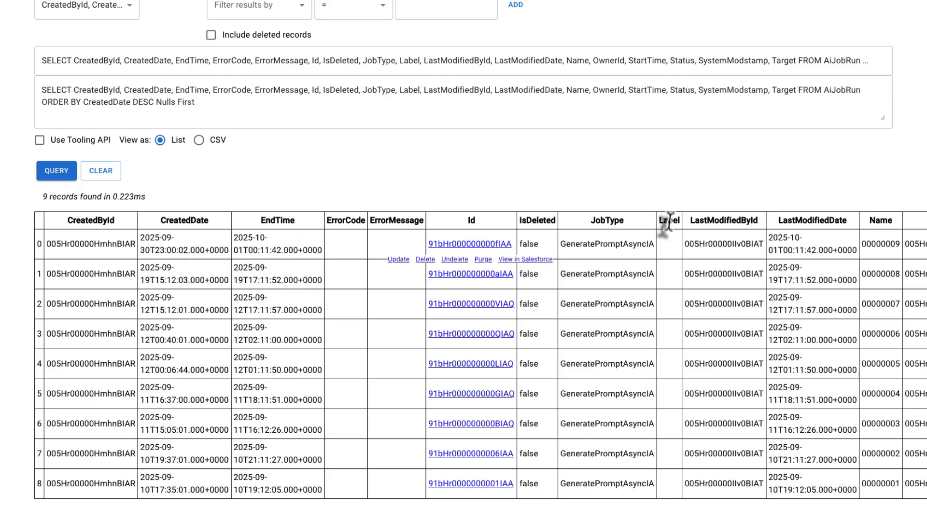
pyautogui.hscroll(8, 666, 232)
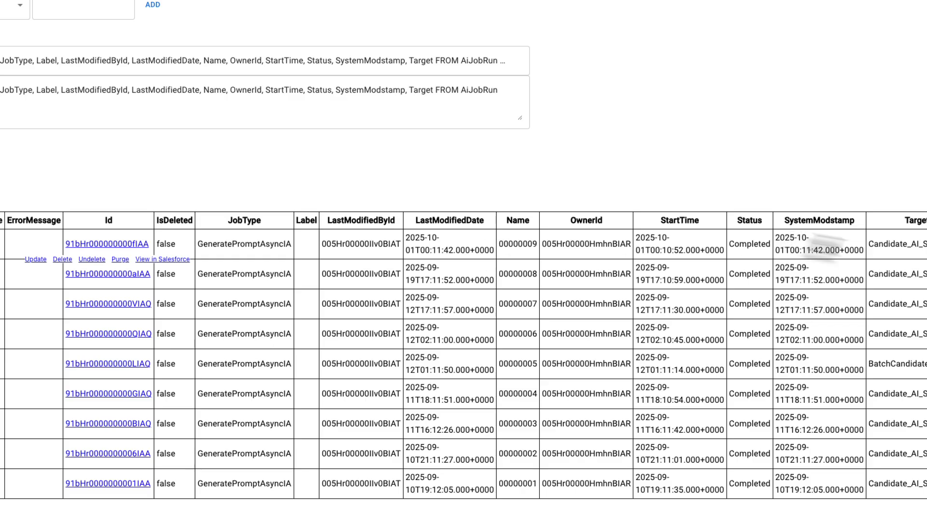
pyautogui.doubleClick(738, 244)
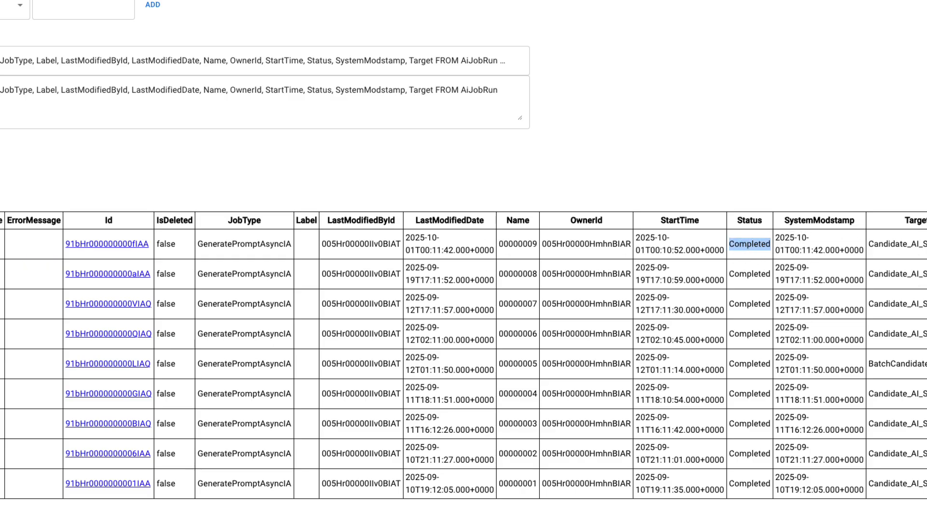
pyautogui.hscroll(-1, 641, 303)
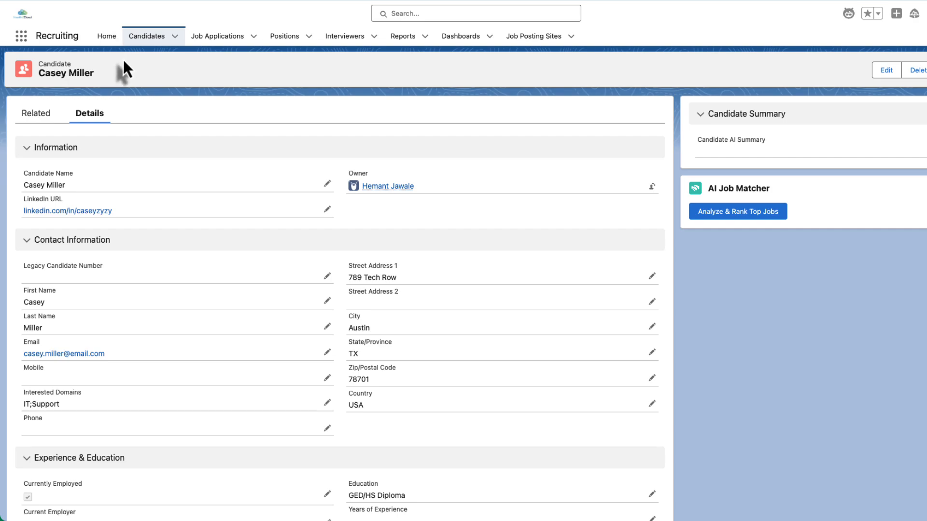
# - Refresh the open candidate record in Salesforce, and open the second recently viewed candidate to compare their Candidate AI Summary fields
pyautogui.click(42, 0)
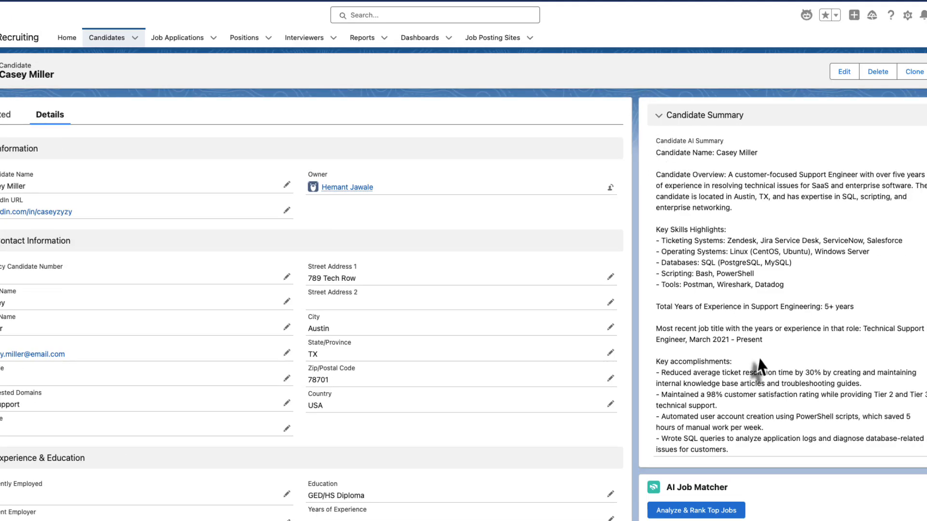
pyautogui.click(145, 37)
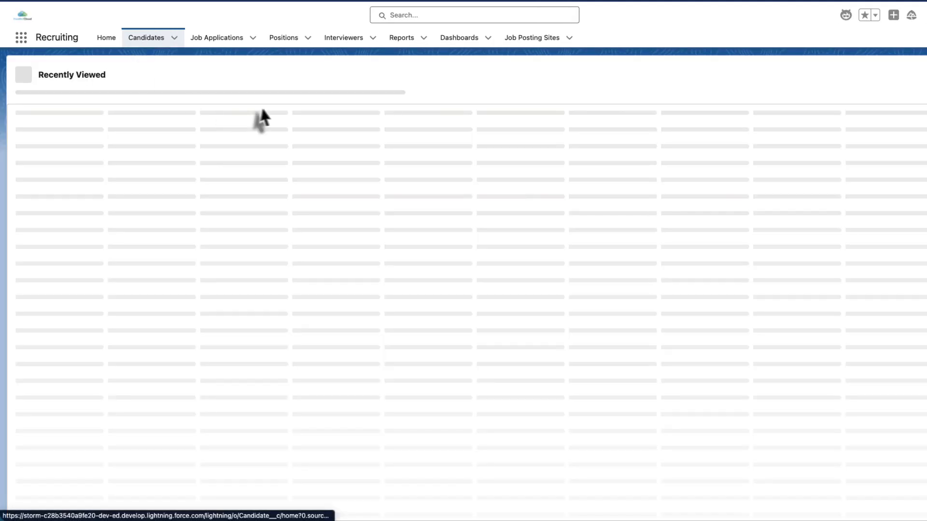
pyautogui.click(72, 154)
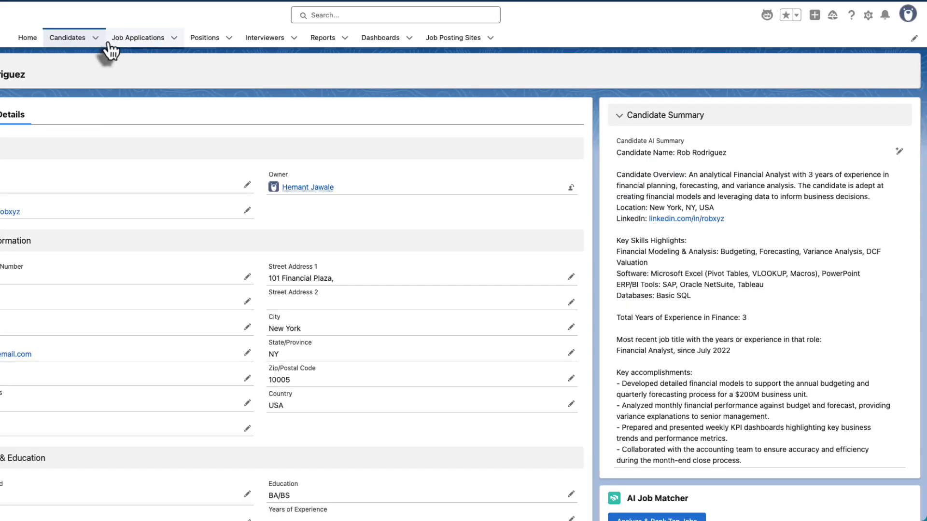
# - Open the fourth candidate in the Recently Viewed candidates list and read through the Candidate AI Summary
pyautogui.click(116, 39)
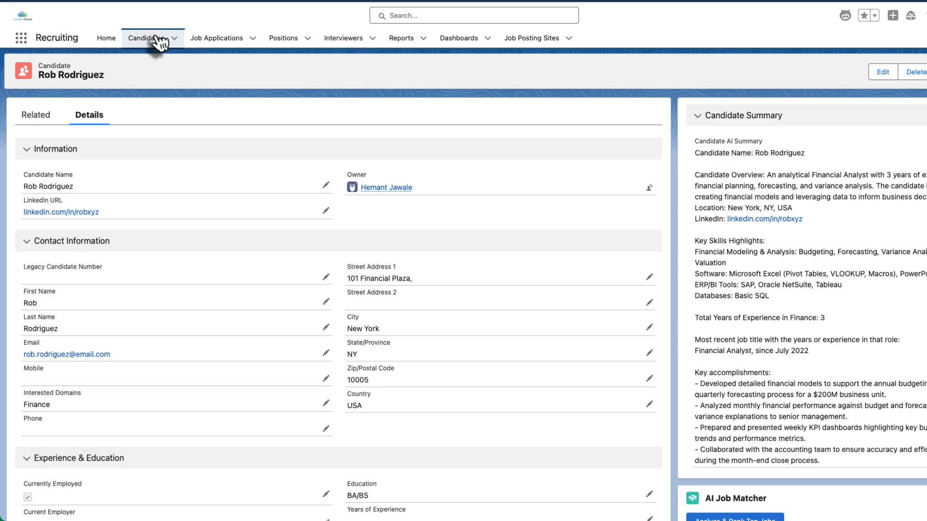
pyautogui.click(152, 38)
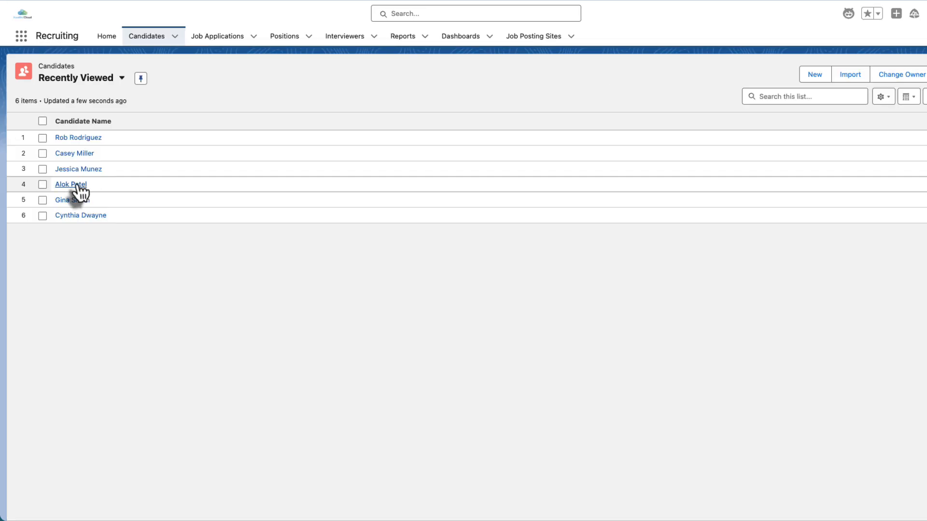
pyautogui.click(72, 185)
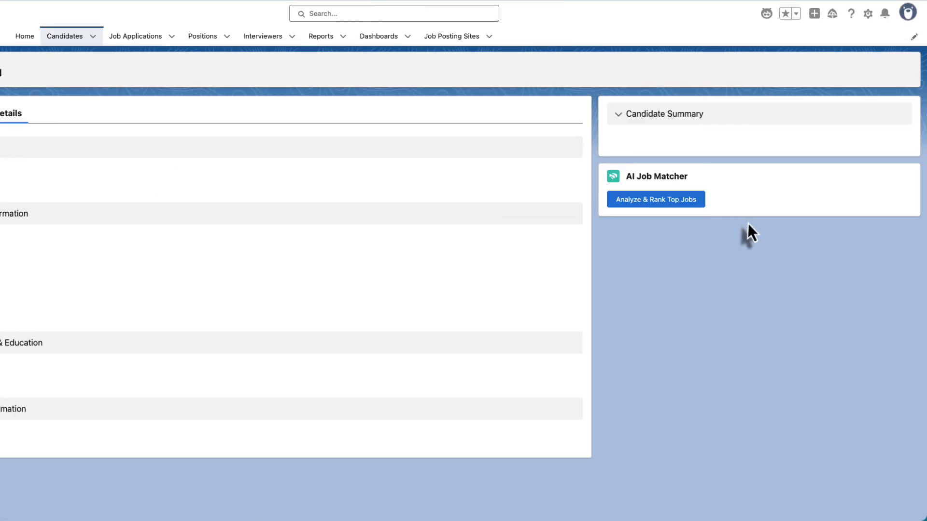
pyautogui.scroll(-2, 748, 289)
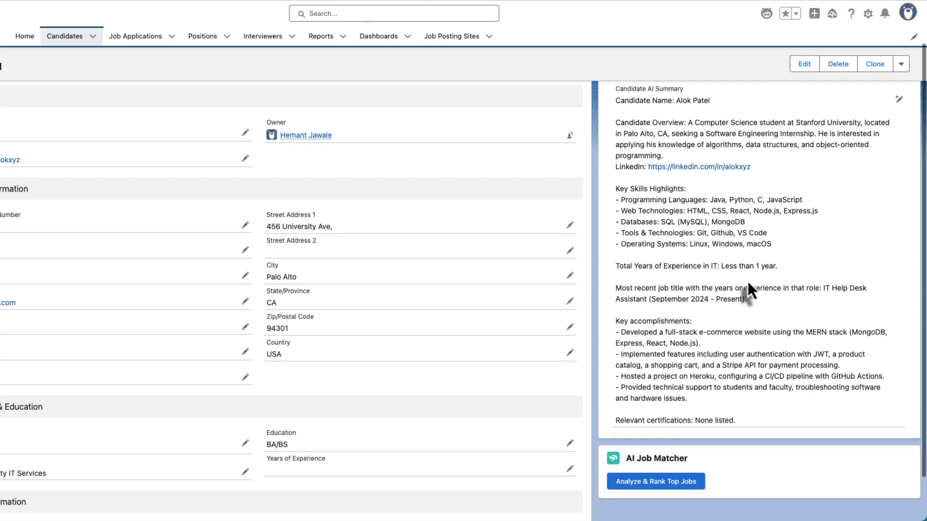
pyautogui.scroll(2, 748, 281)
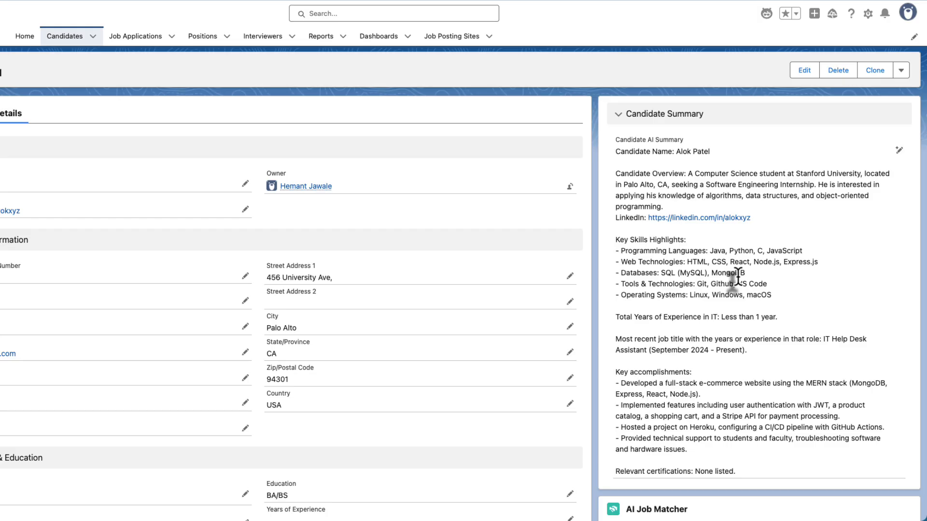